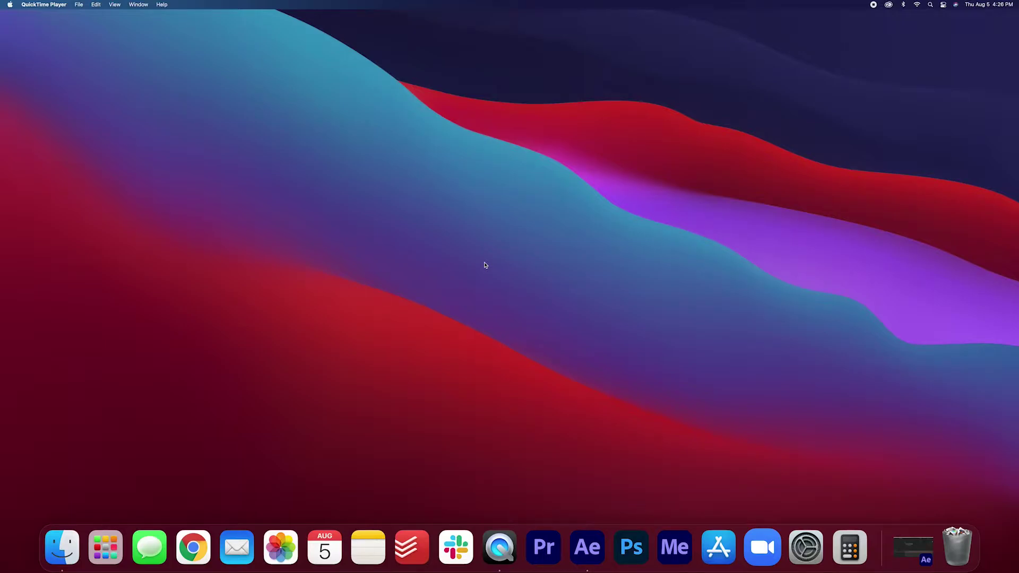
Step: In the Quote Template comp, check the Quotation Mark glyph's fill colour and keep it blue
left_click(581, 549)
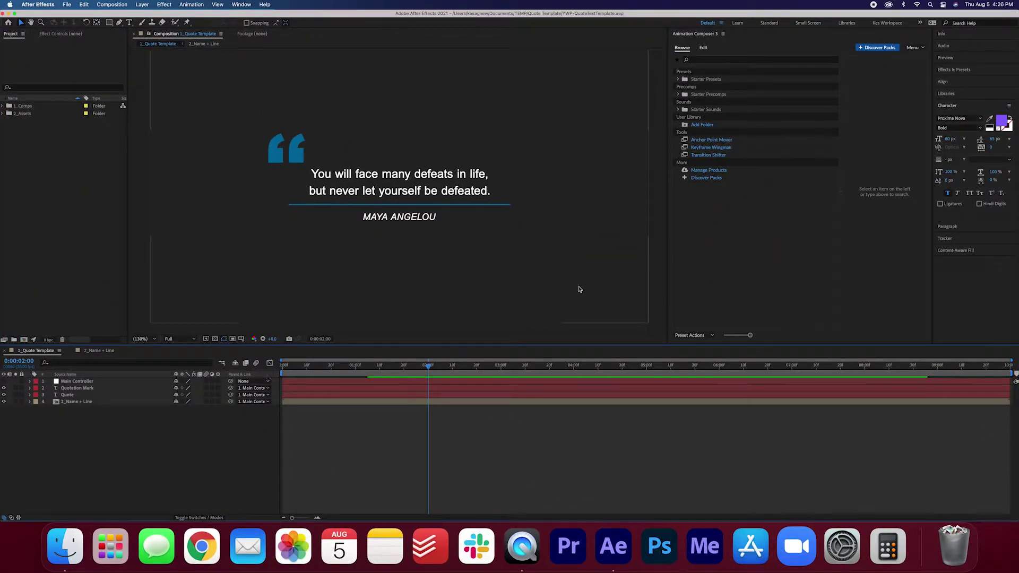
key("Page_Down")
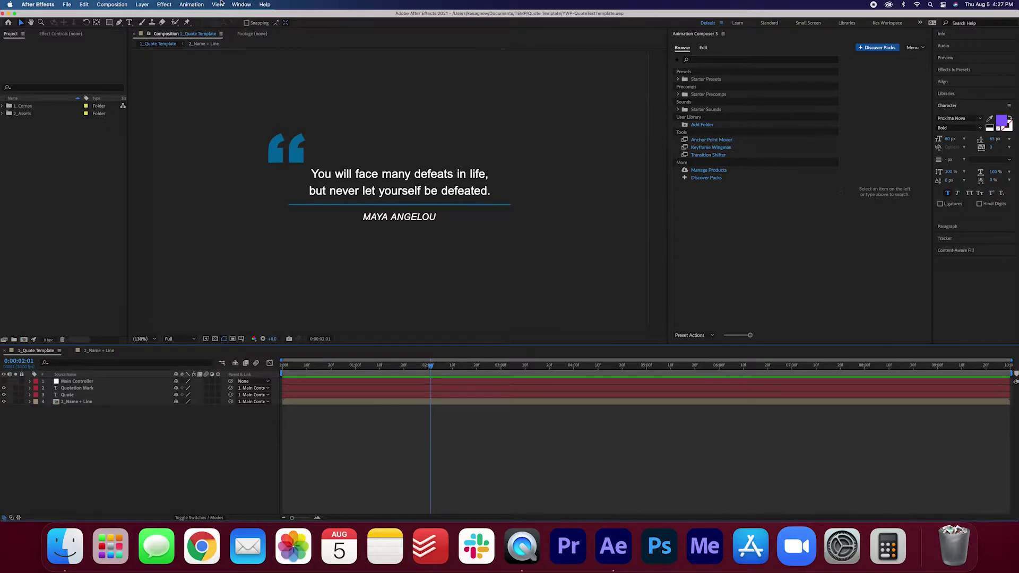
left_click(85, 391)
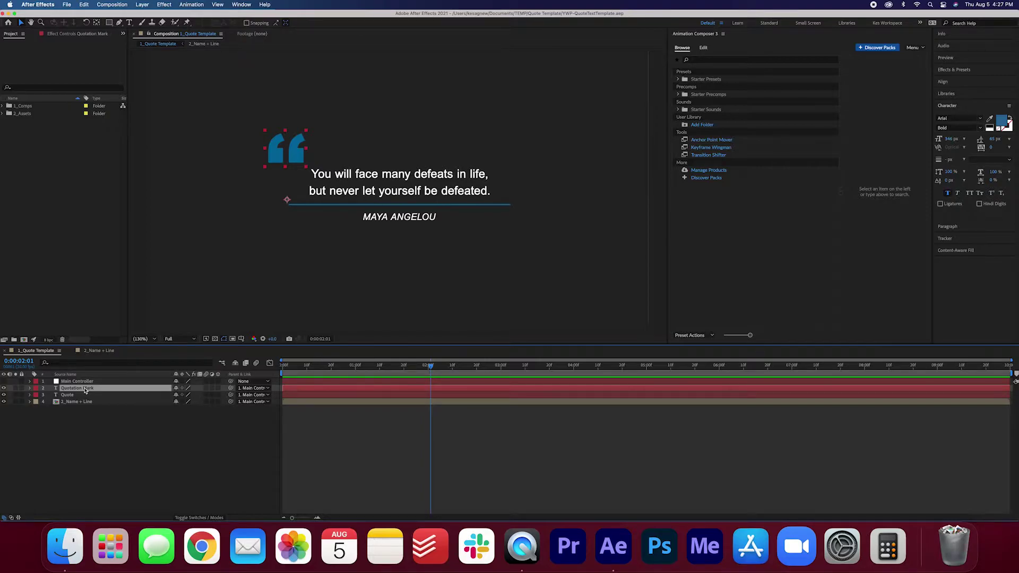
left_click(130, 23)
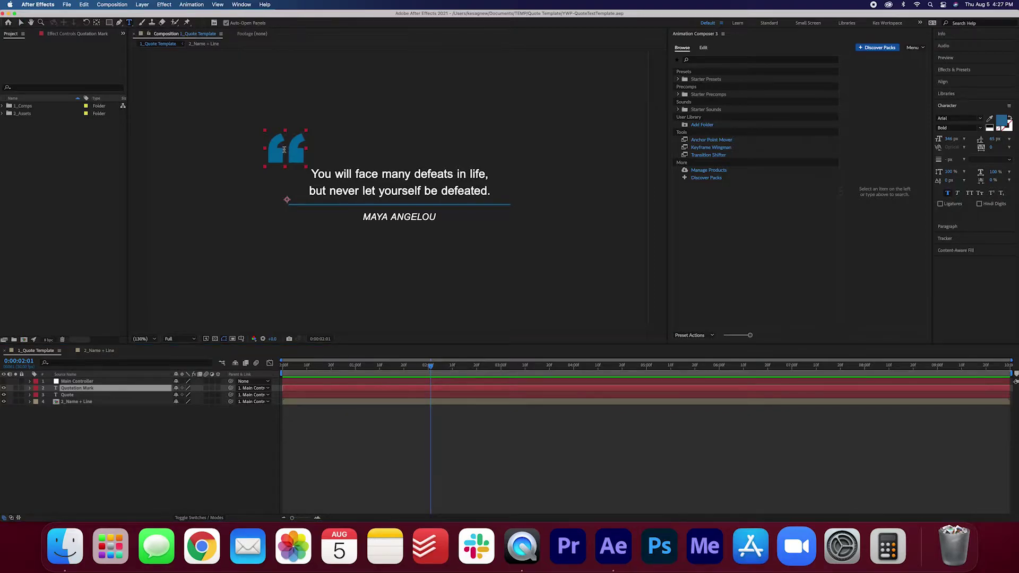
left_click_drag(300, 153, 264, 148)
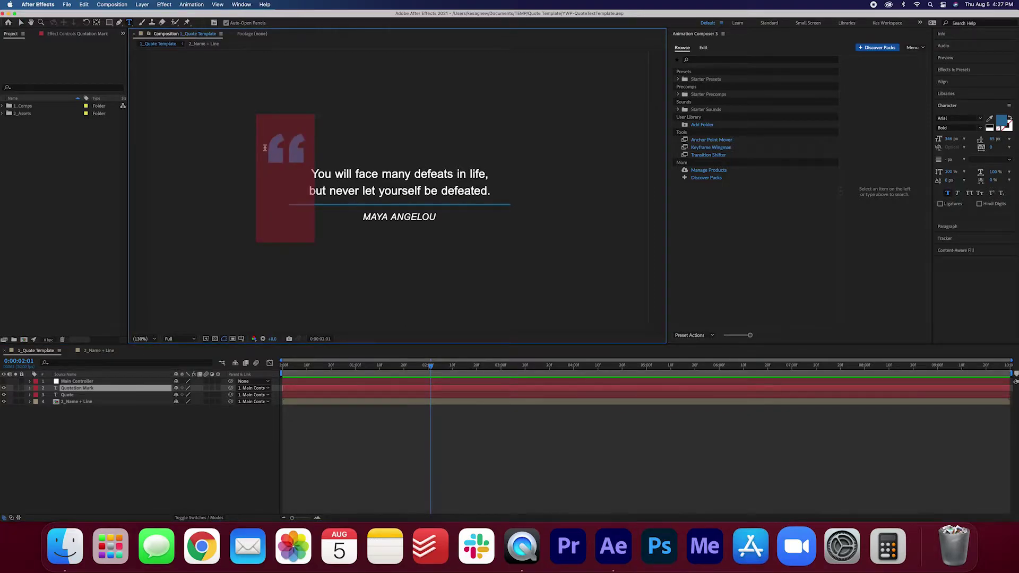
left_click(1001, 121)
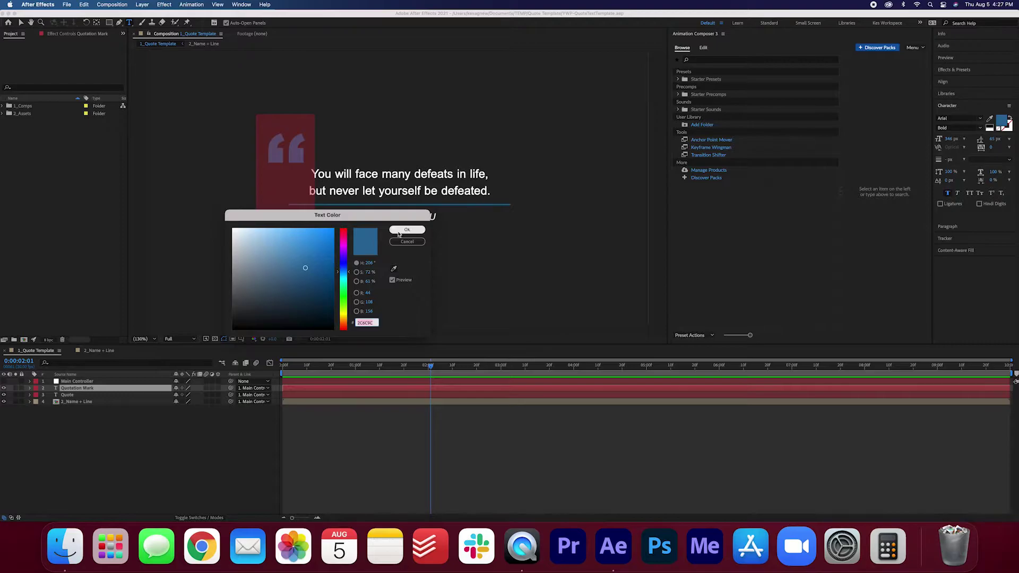
left_click(413, 242)
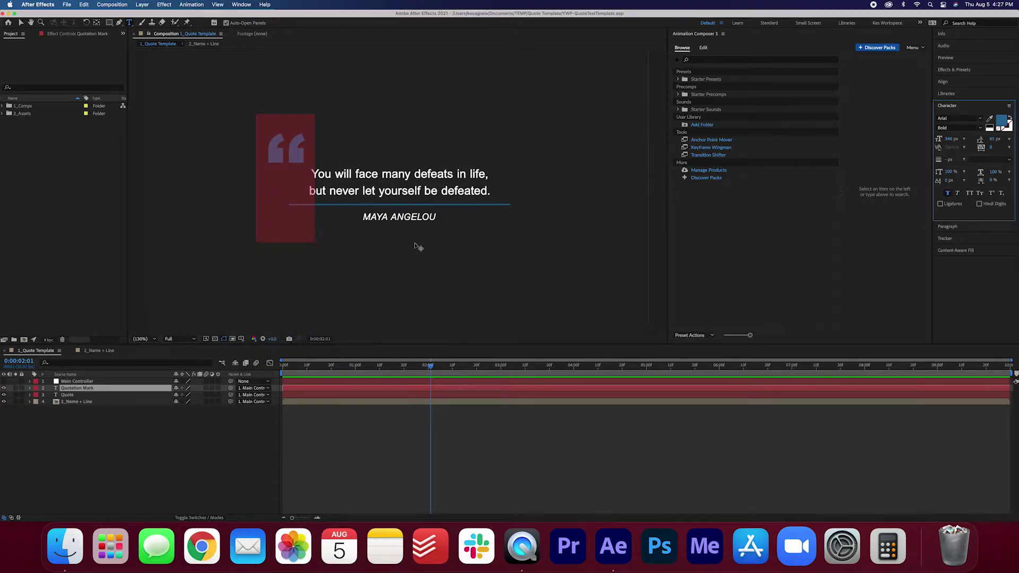
Step: Replace the Quote layer's text with 'Type whatever you want'
left_click(77, 396)
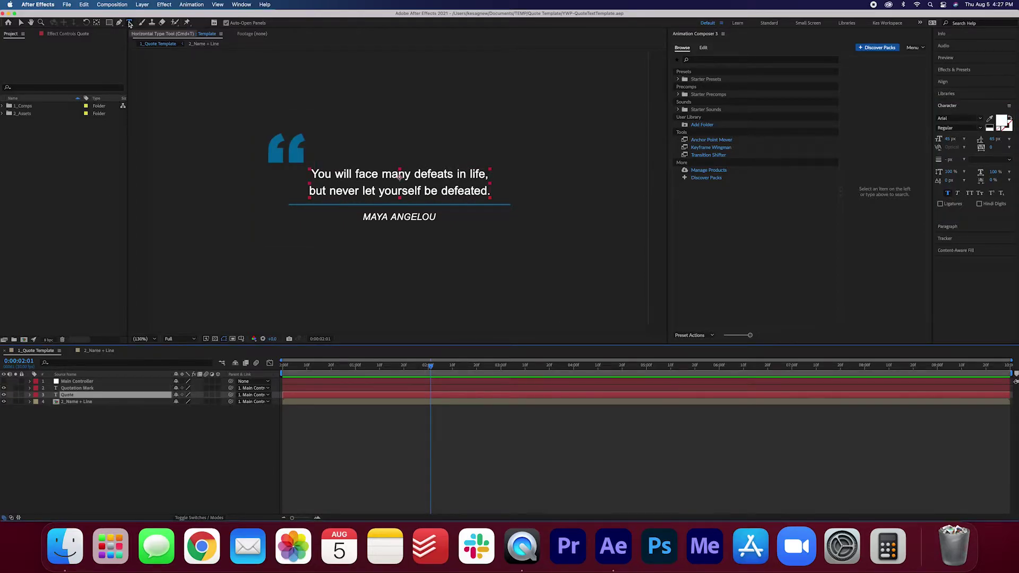
left_click_drag(312, 173, 541, 205)
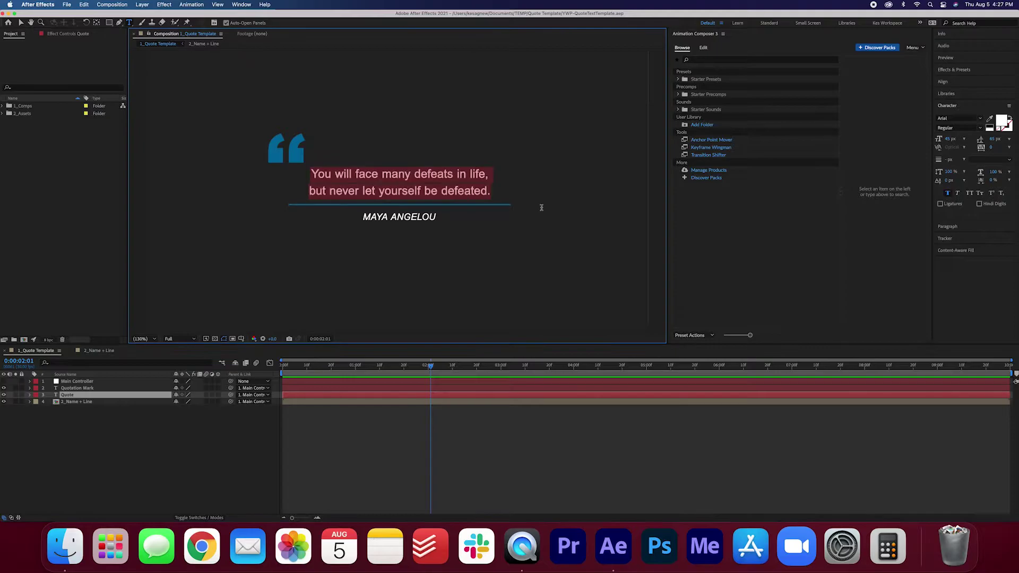
type("Type whatever you want")
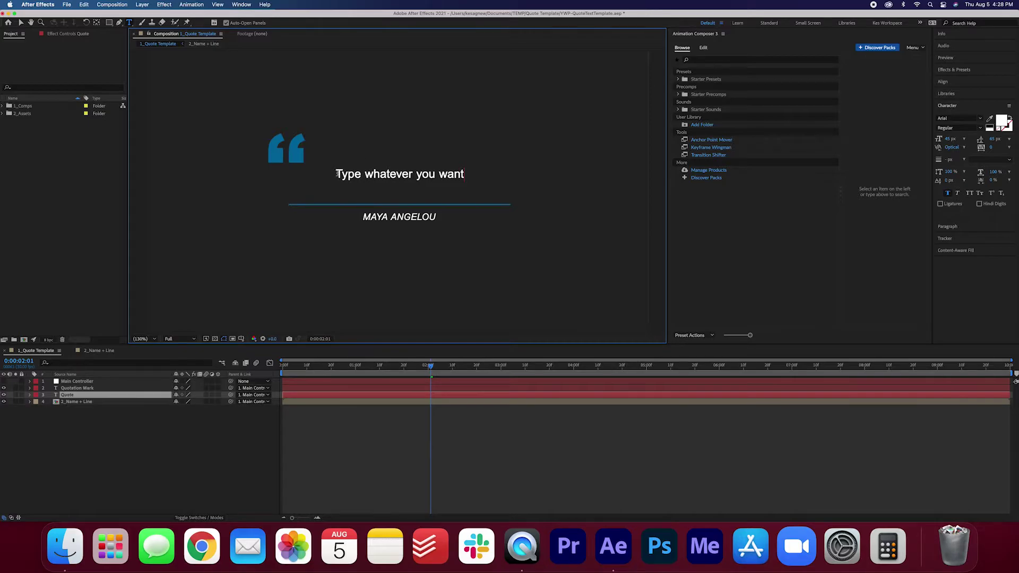
Step: Copy the 'Type whatever you want' line and paste it onto two more lines below
key("super+a")
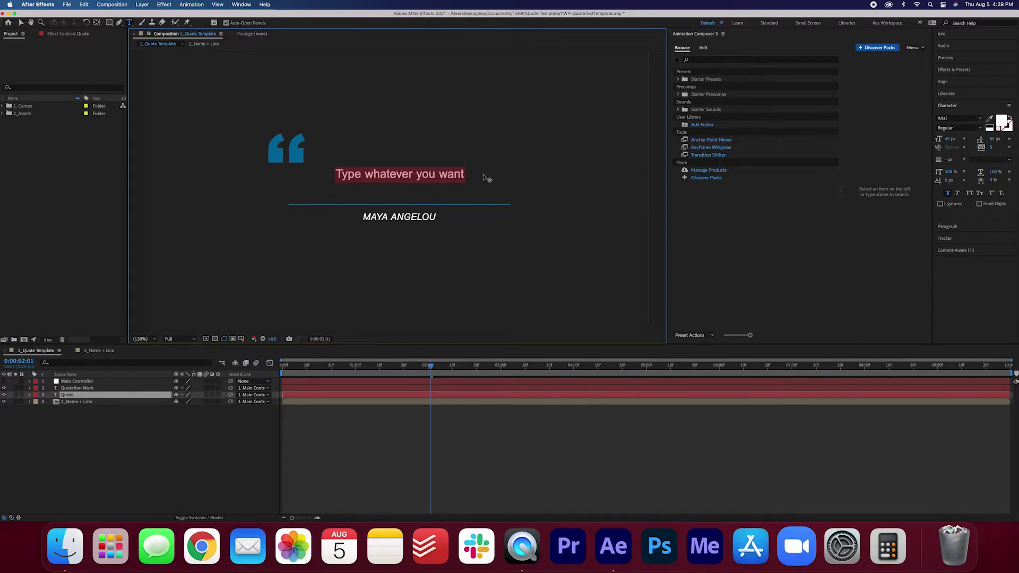
key("super+c")
key("Right")
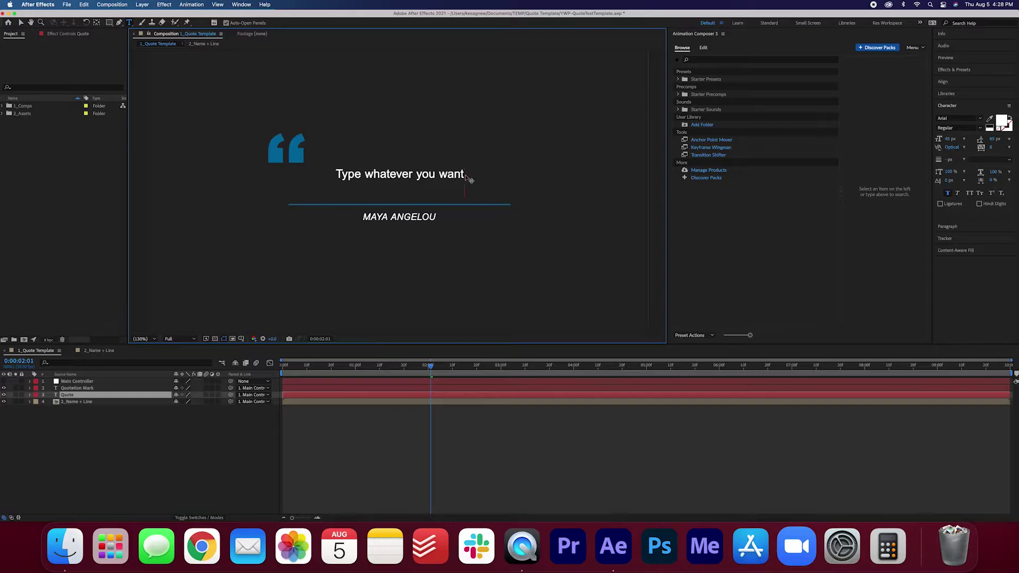
key("Return")
key("super+v")
key("Return")
key("super+v")
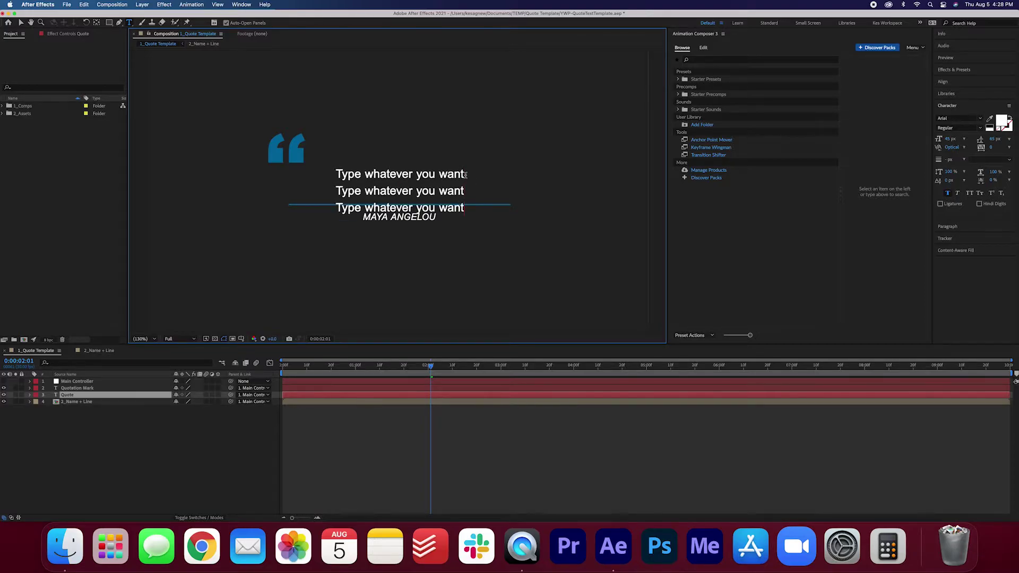
Step: Lower the 2_Name + Line layer's Position Y, then undo back to the original two-line quote
left_click(180, 450)
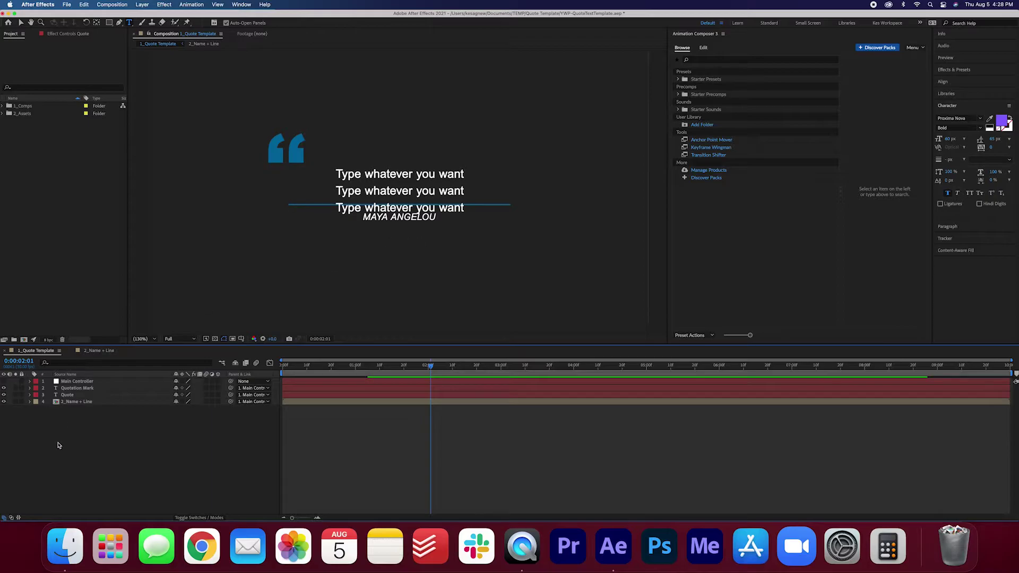
left_click(75, 403)
key("p")
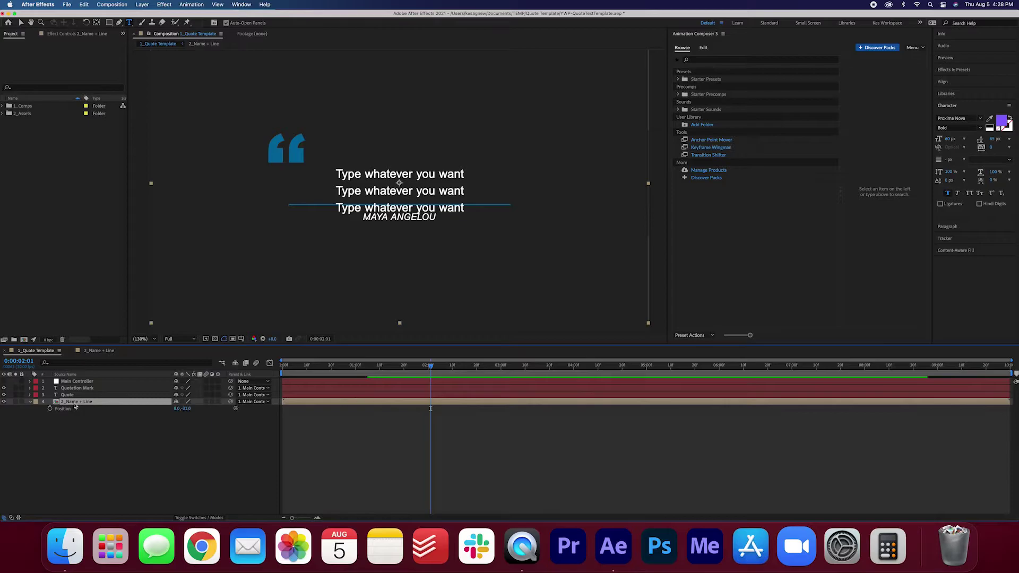
mouse_move(186, 409)
left_mouse_down()
mouse_move(214, 419)
mouse_move(201, 416)
left_mouse_up()
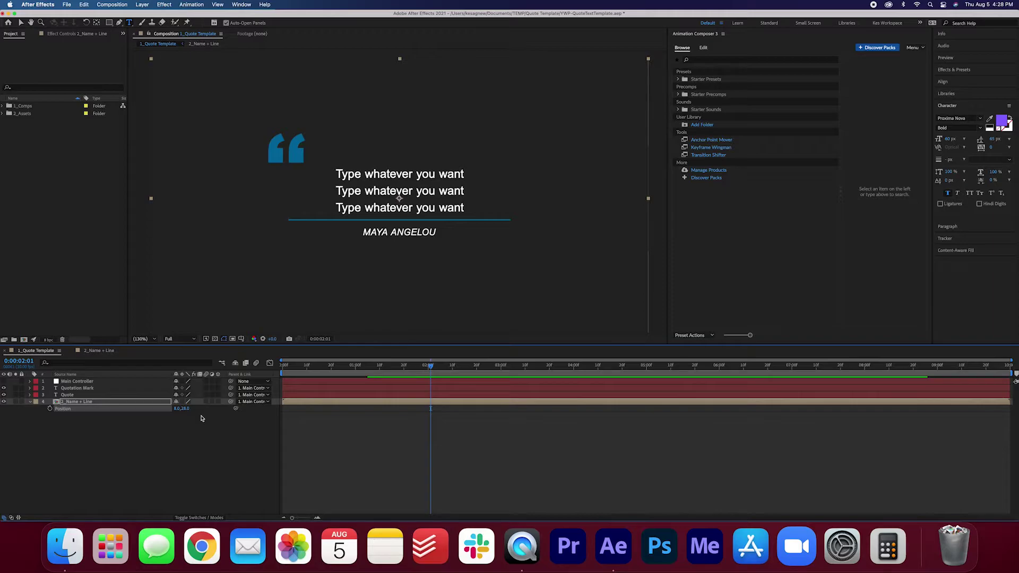
left_click(196, 427)
key("super+z")
key("super+z")
key("super+z")
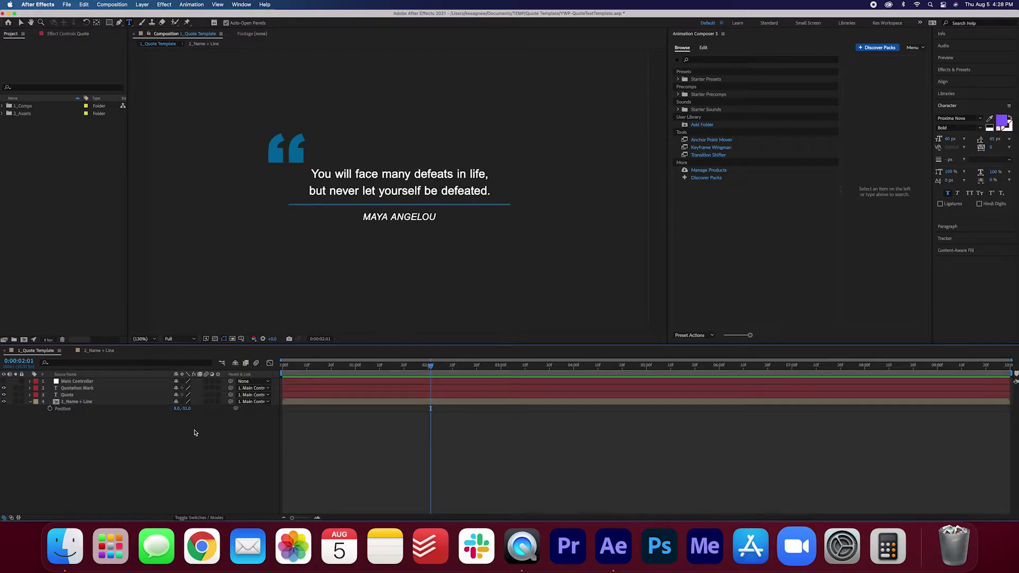
Step: In the 2_Name + Line composition, inspect the Line layer's stroke colour without changing it
left_click(30, 401)
left_click(98, 351)
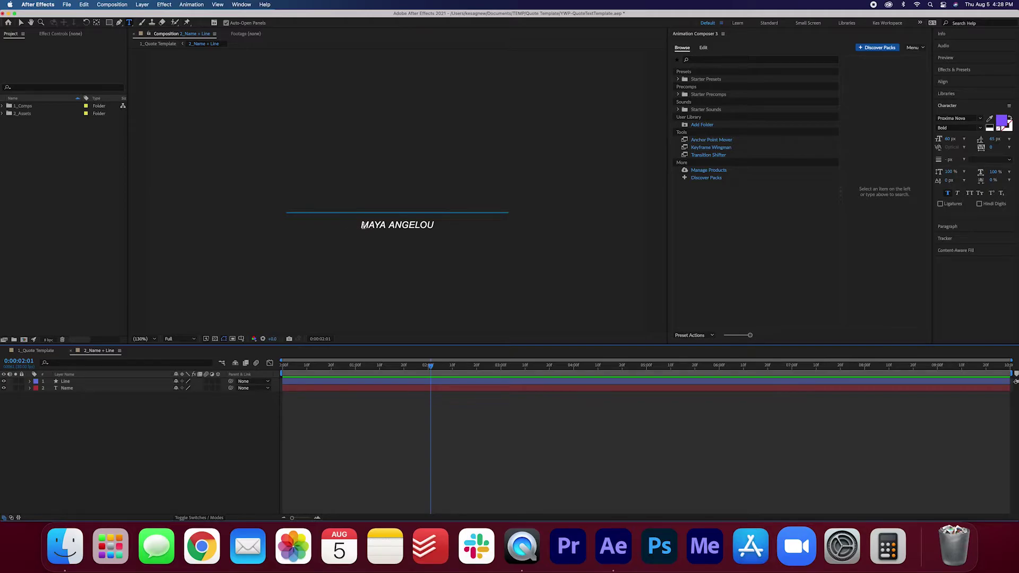
left_click(66, 382)
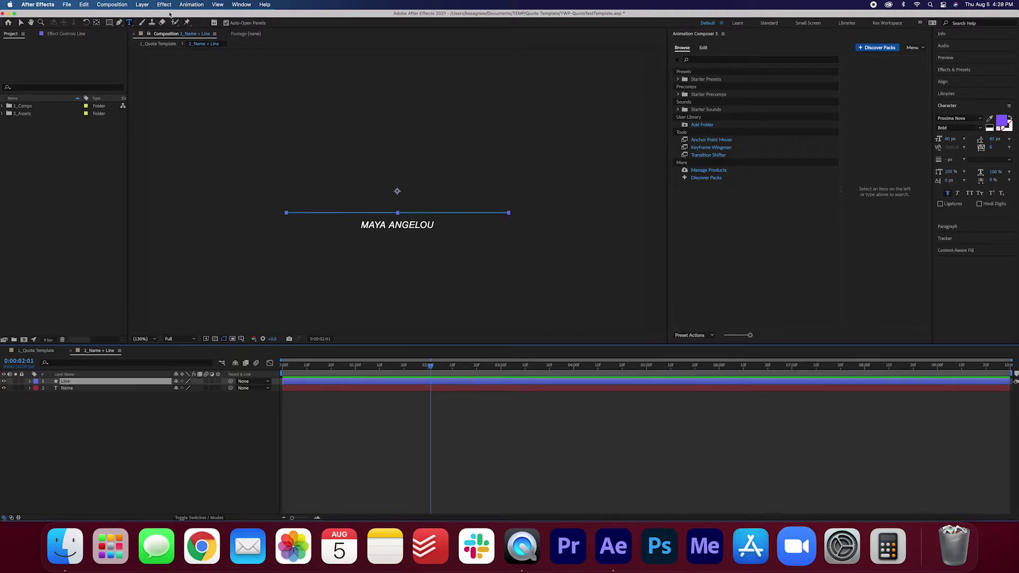
left_click(109, 23)
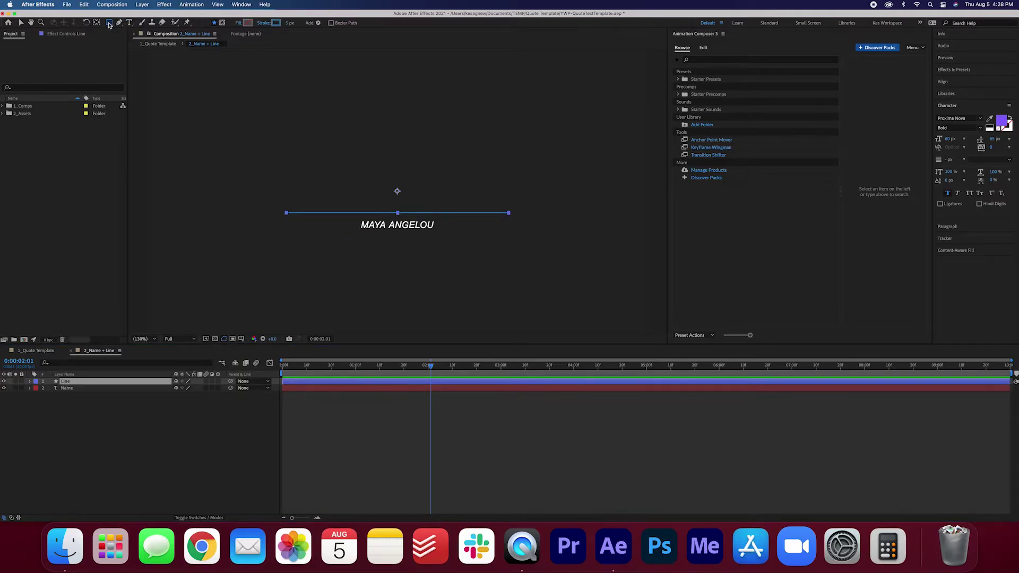
left_click(276, 23)
mouse_move(373, 215)
left_mouse_down()
mouse_move(663, 132)
mouse_move(679, 116)
left_mouse_up()
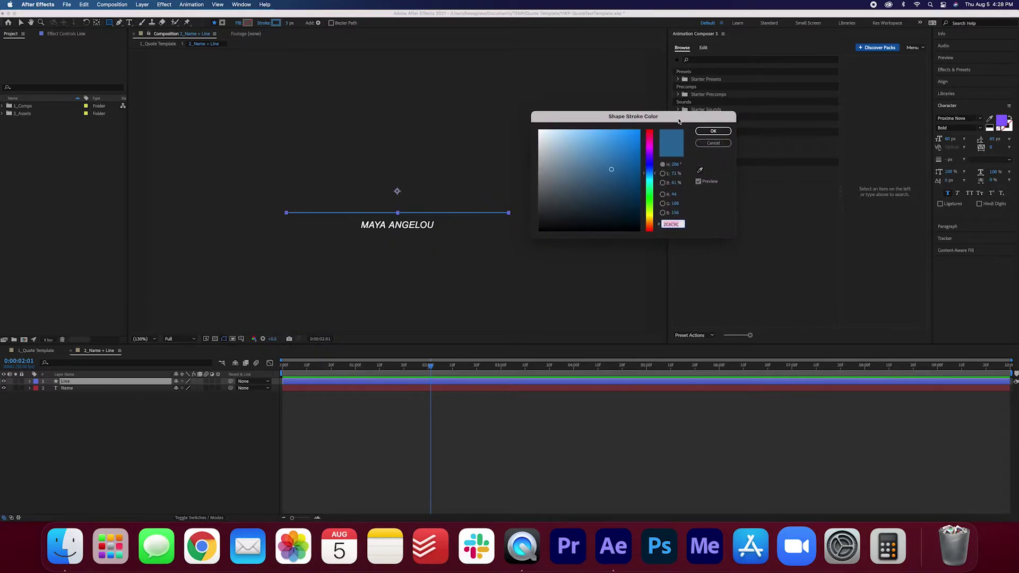
left_click(713, 143)
left_click(77, 386)
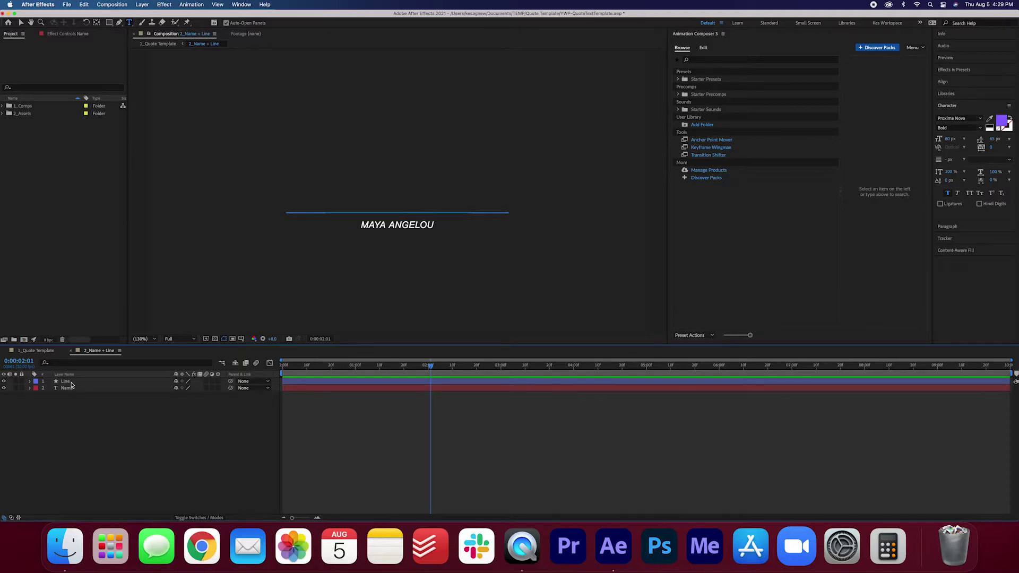
Step: Unlink the Line layer's scale proportions and stretch its width to 153%
left_click(68, 383)
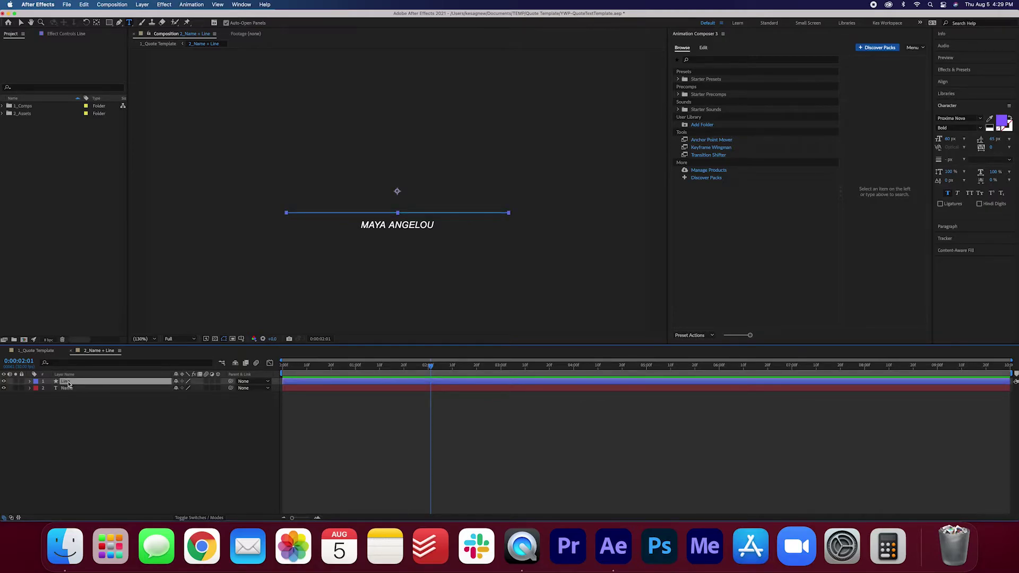
key("s")
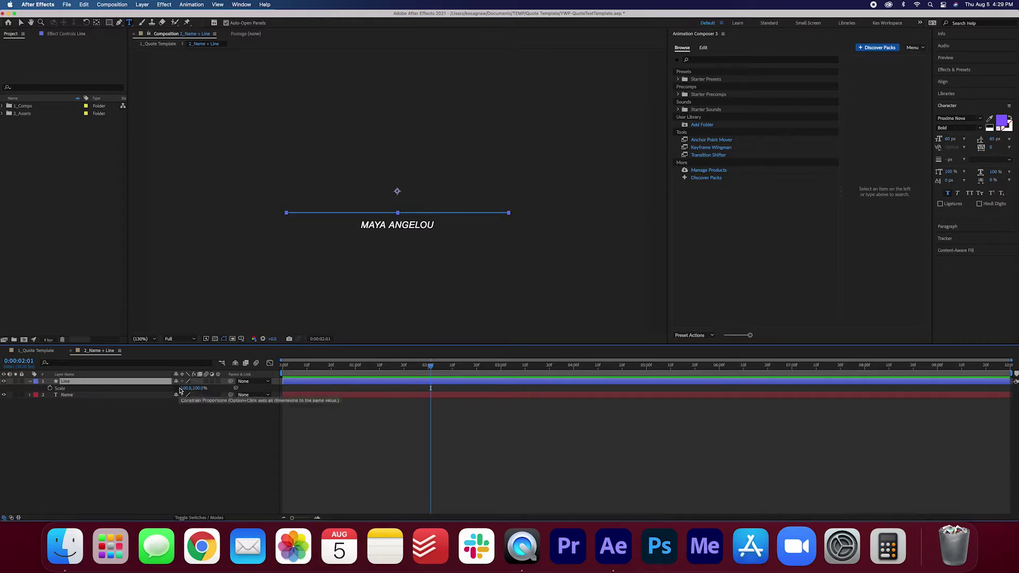
left_click(177, 390)
mouse_move(185, 388)
left_mouse_down()
mouse_move(204, 388)
mouse_move(162, 388)
mouse_move(206, 388)
left_mouse_up()
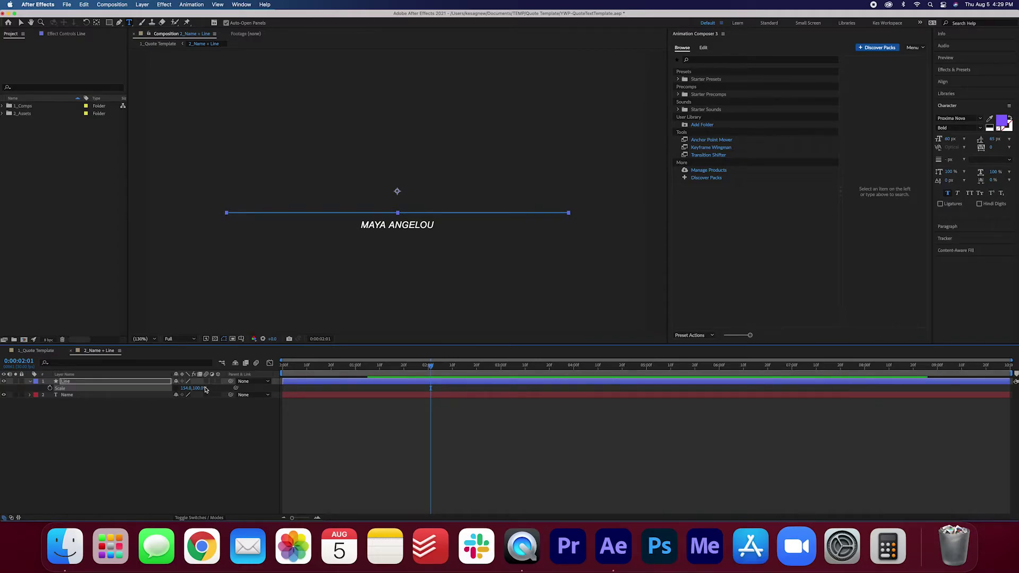
Step: Select the entire MAYA ANGELOU text on the Name layer for editing
left_click(68, 388)
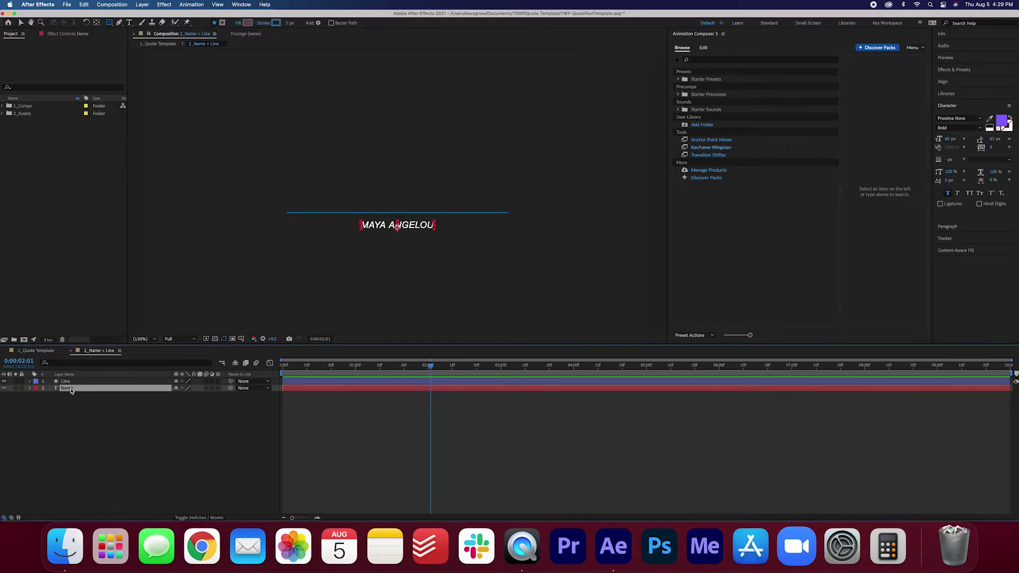
key("q")
left_click(130, 23)
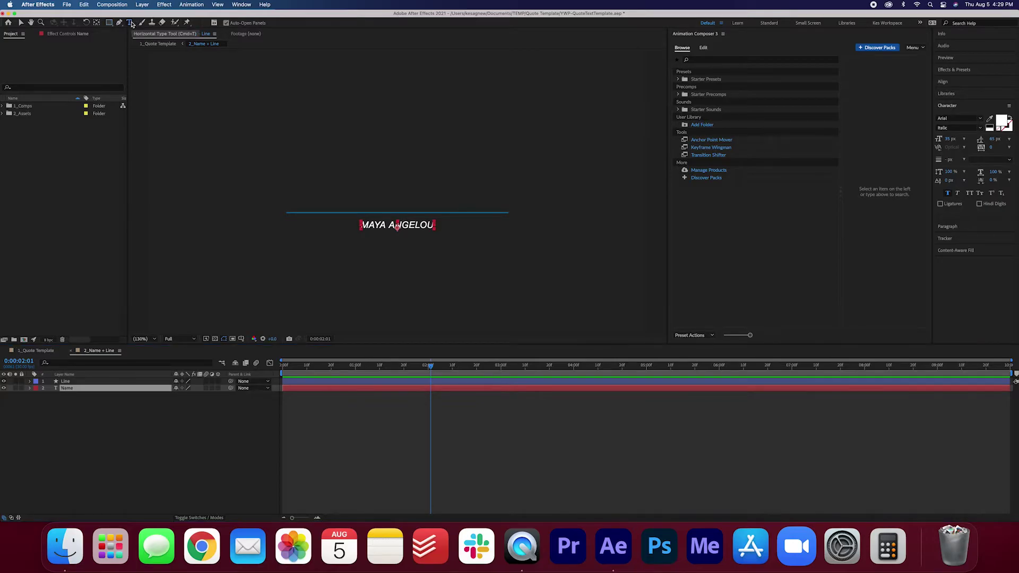
left_click_drag(433, 224, 322, 213)
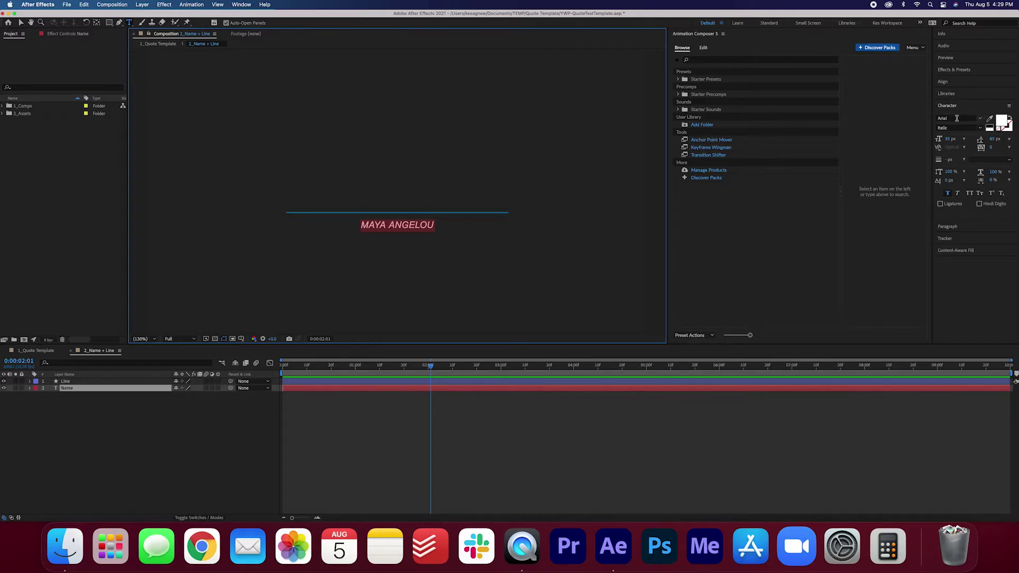
Step: In 1_Quote Template, set the Main Controller's vertical position to 705
left_click(47, 352)
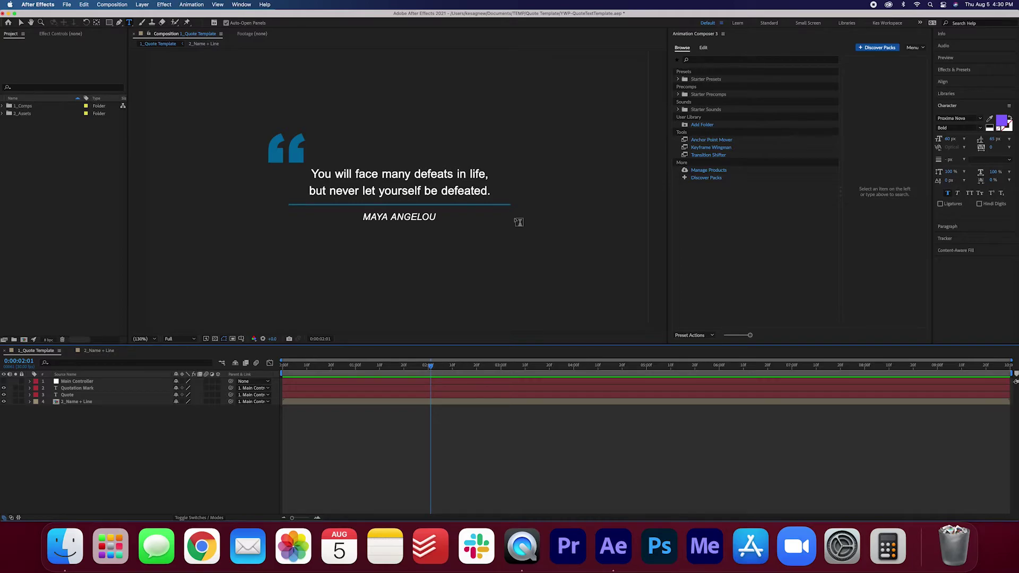
left_click(94, 383)
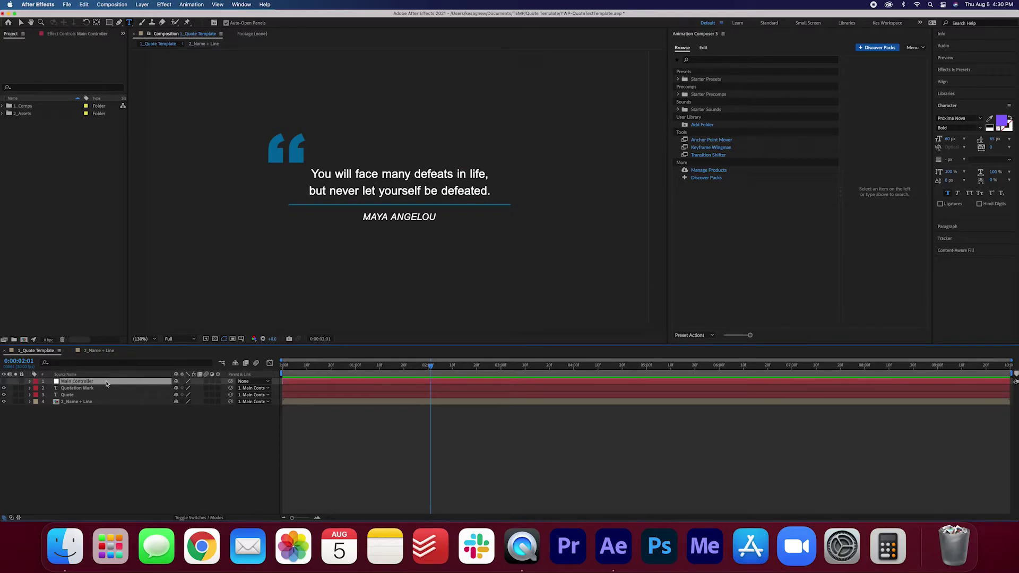
key("p")
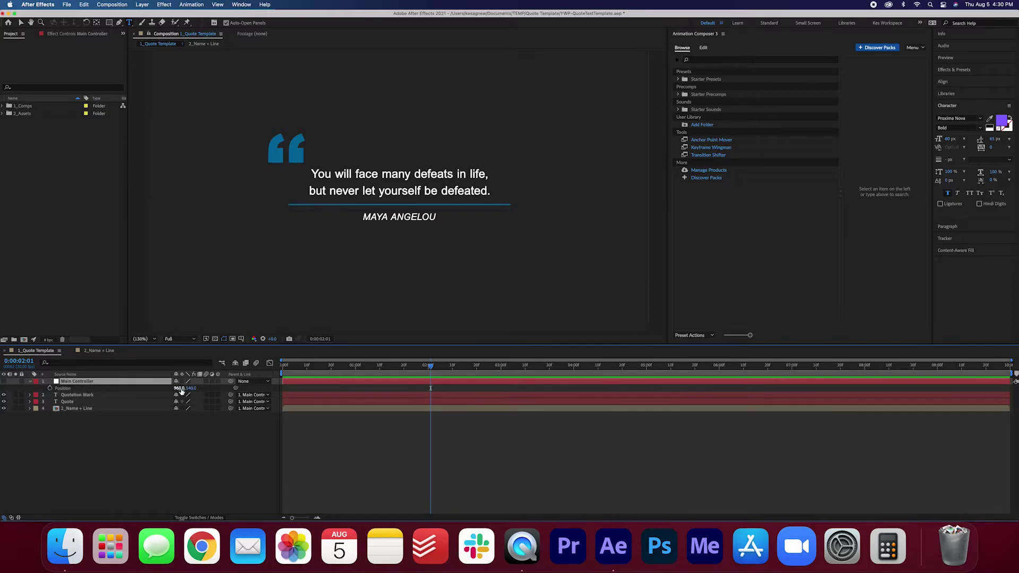
left_click(191, 388)
type("705")
key("Return")
Step: Scrub the Main Controller position around, then undo to re-centre the quote graphic
left_click_drag(192, 388, 51, 398)
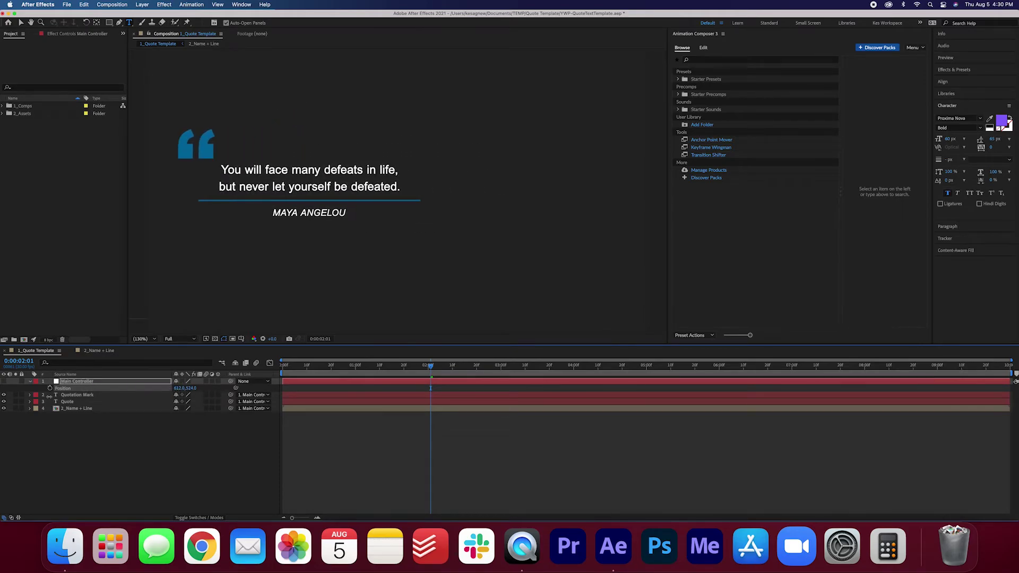
left_click_drag(192, 388, 329, 391)
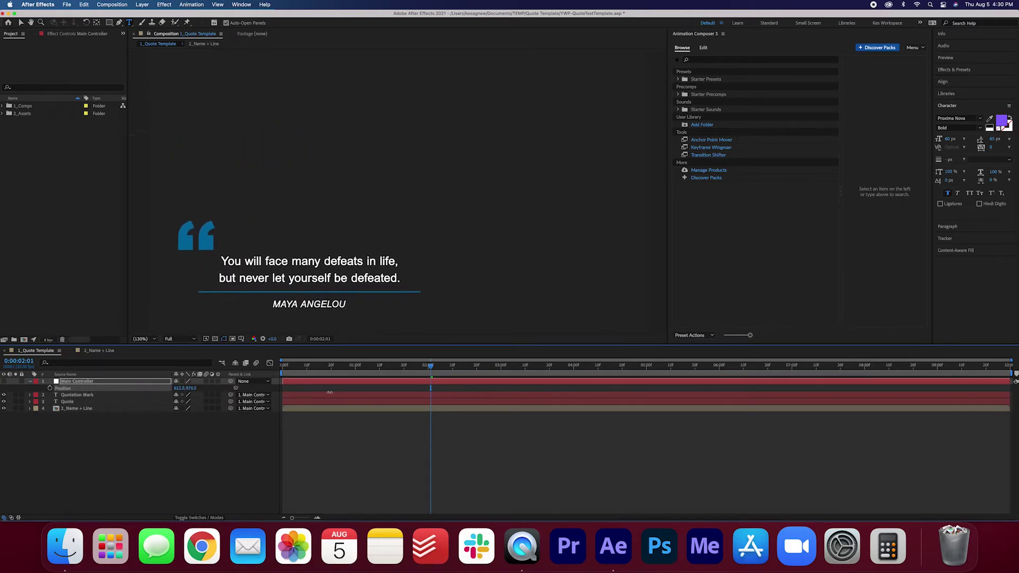
left_click_drag(179, 388, 504, 387)
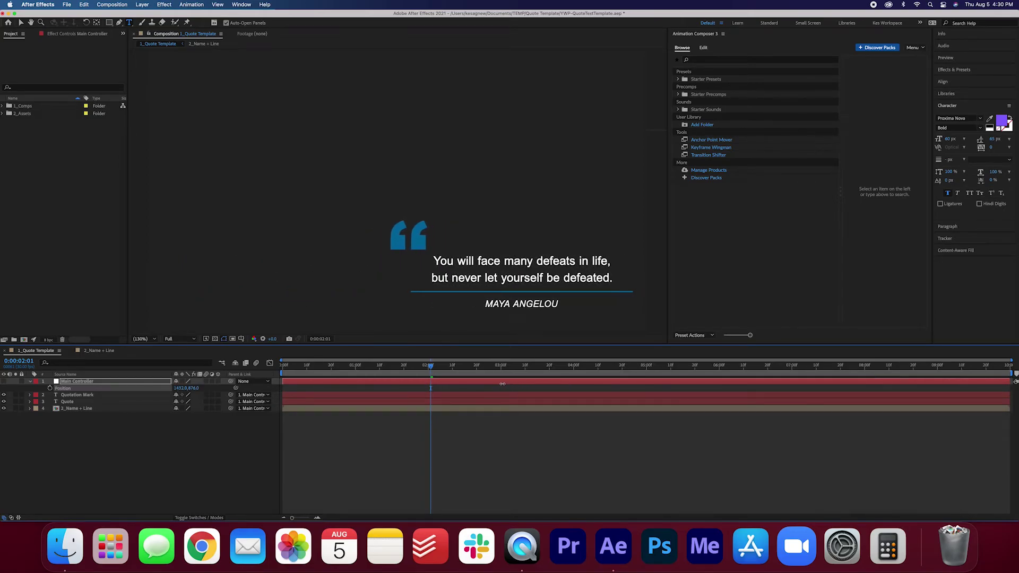
key("super+z")
key("super+z")
key("super+z")
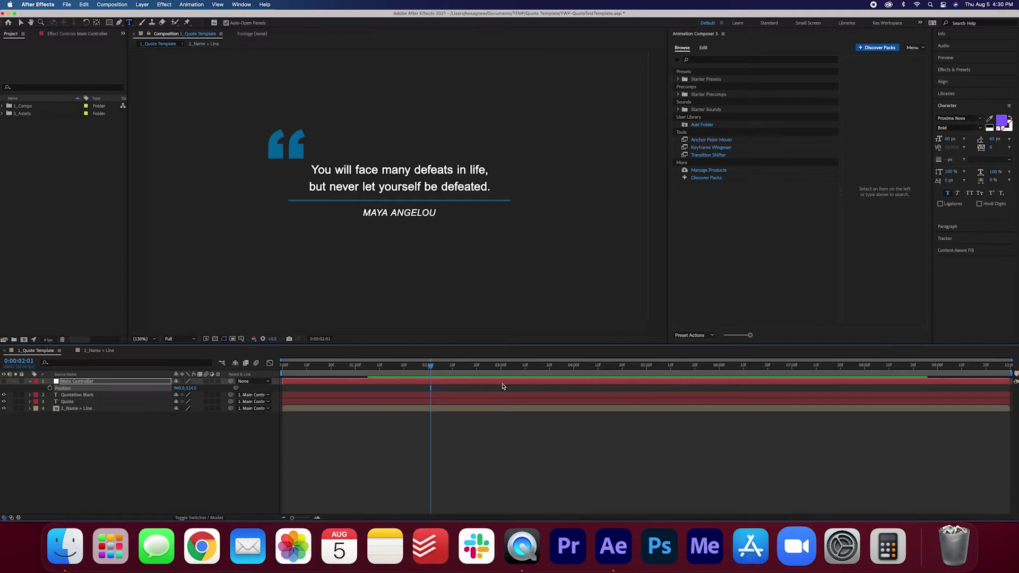
key("super+z")
left_click(85, 427)
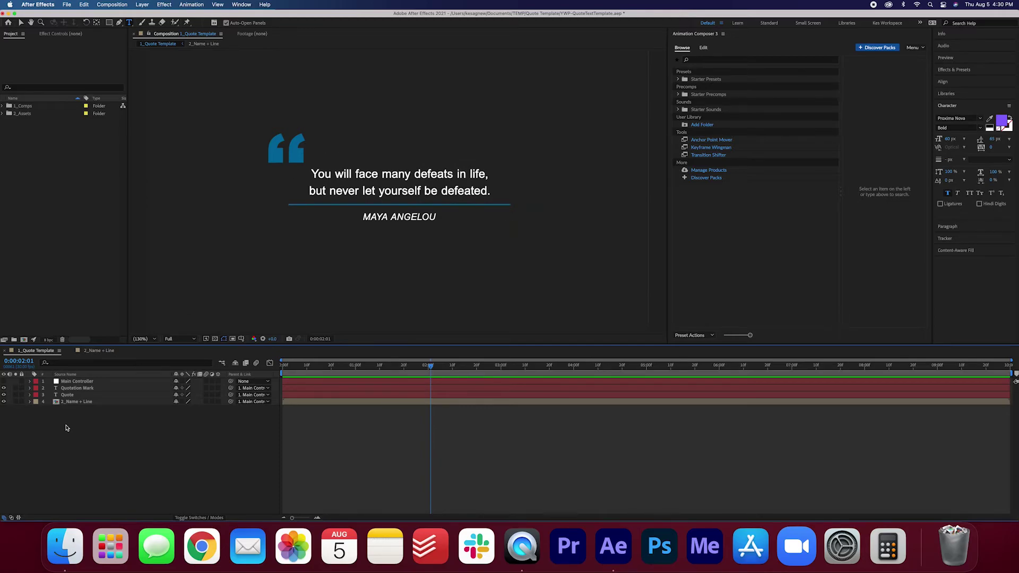
Step: Add the quote composition to the Render Queue via File > Export
left_click(67, 4)
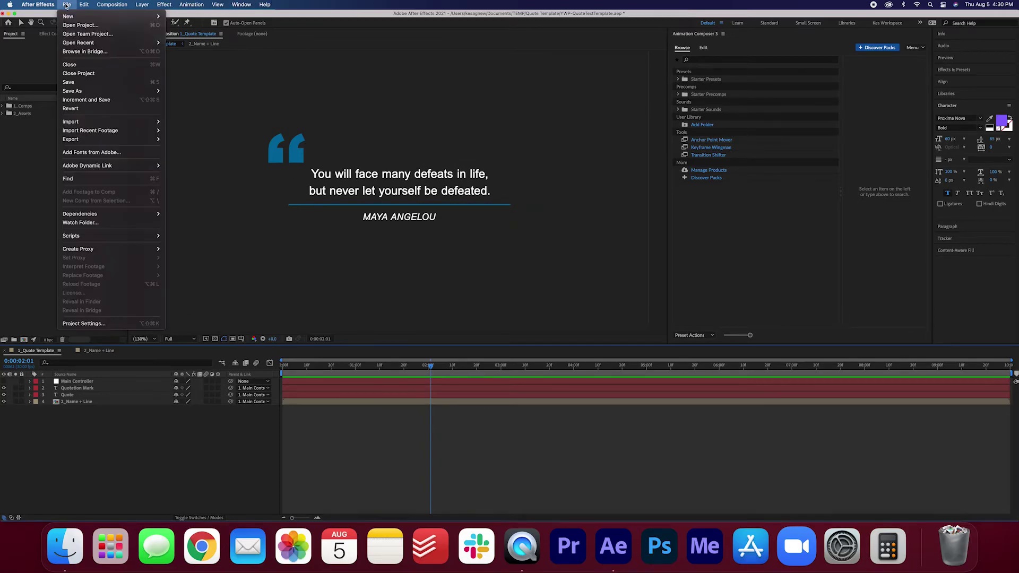
mouse_move(122, 139)
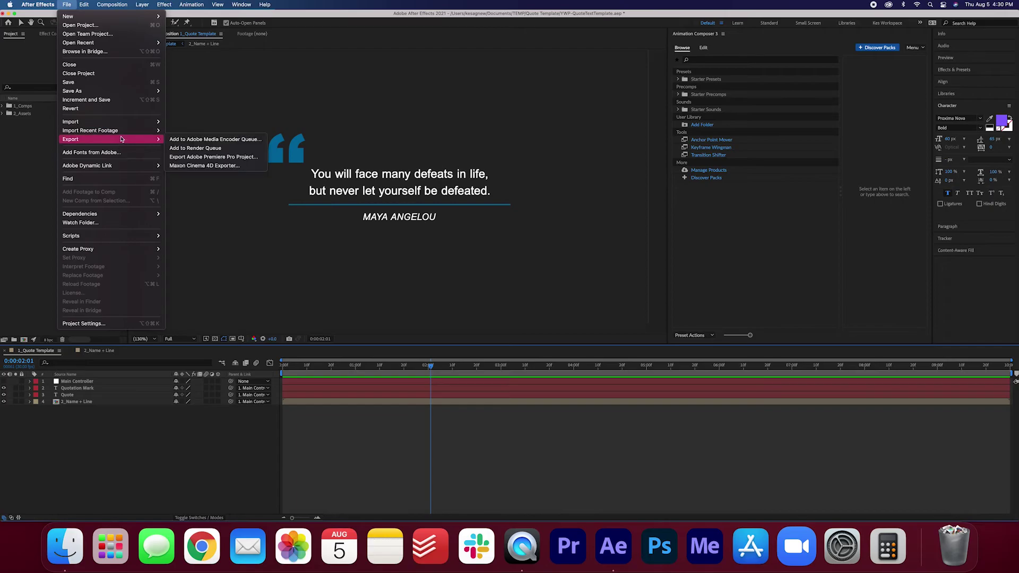
left_click(238, 148)
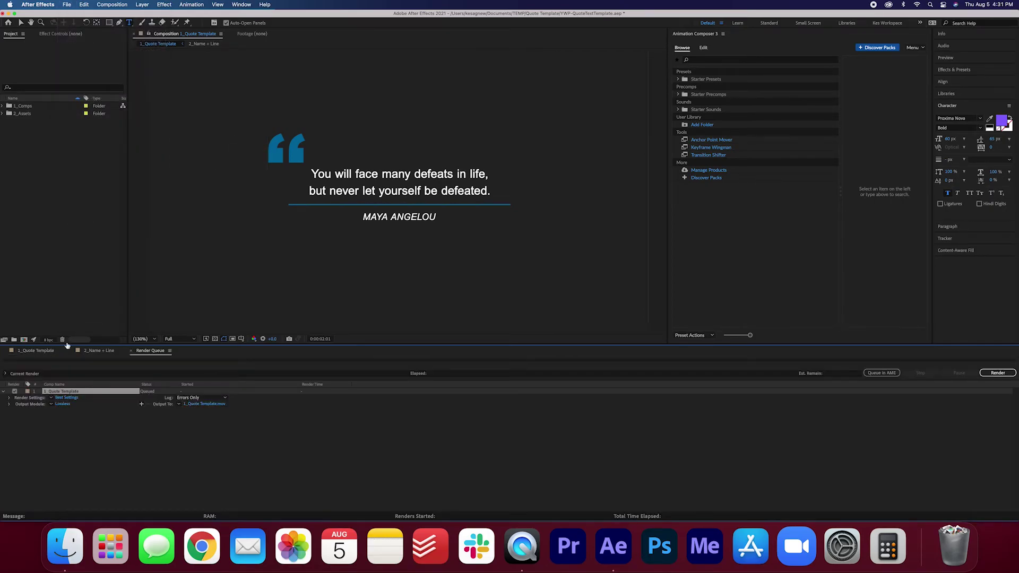
Step: Set the Output Module channels to RGB + Alpha
left_click(62, 404)
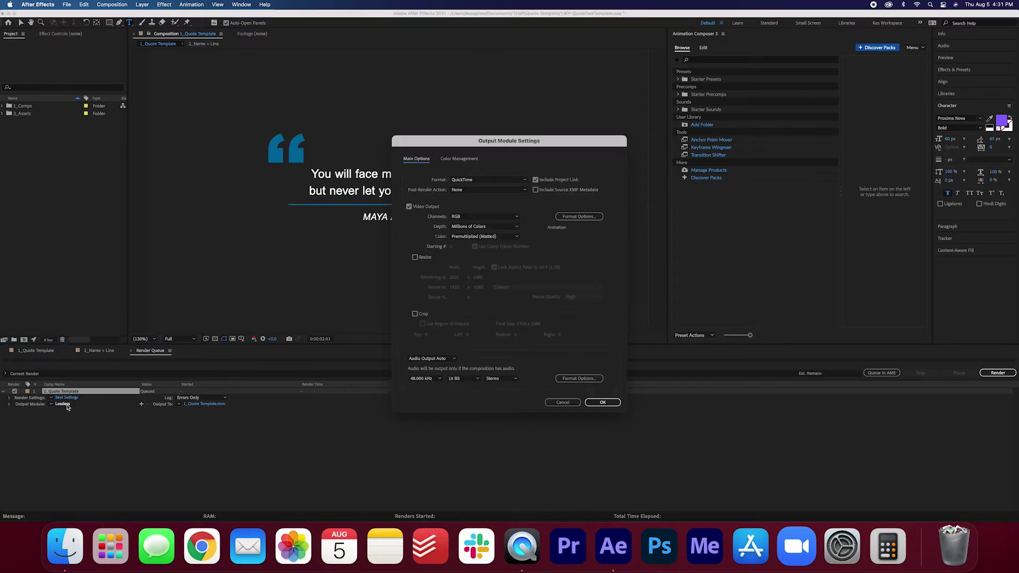
left_click(489, 216)
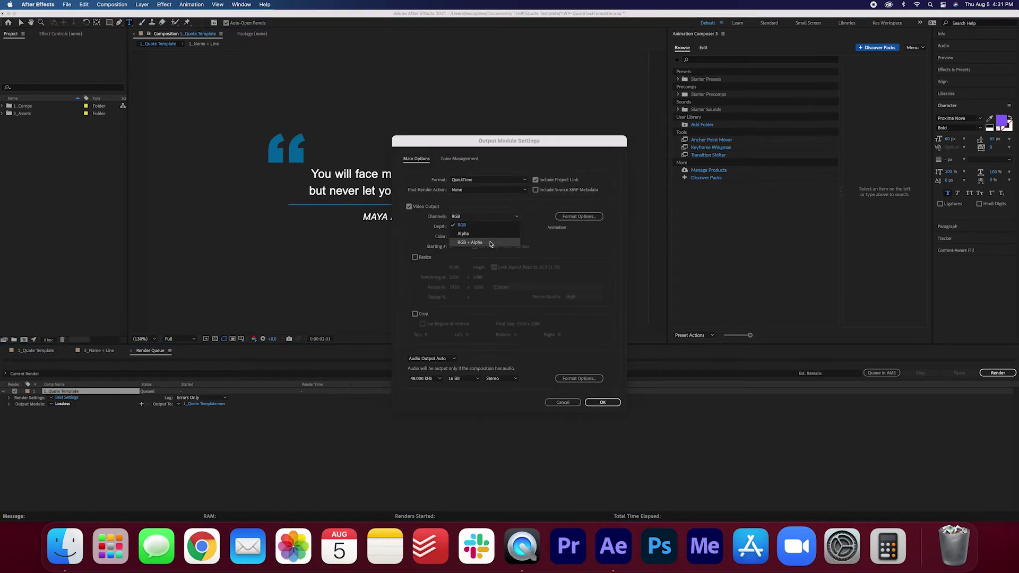
left_click(490, 239)
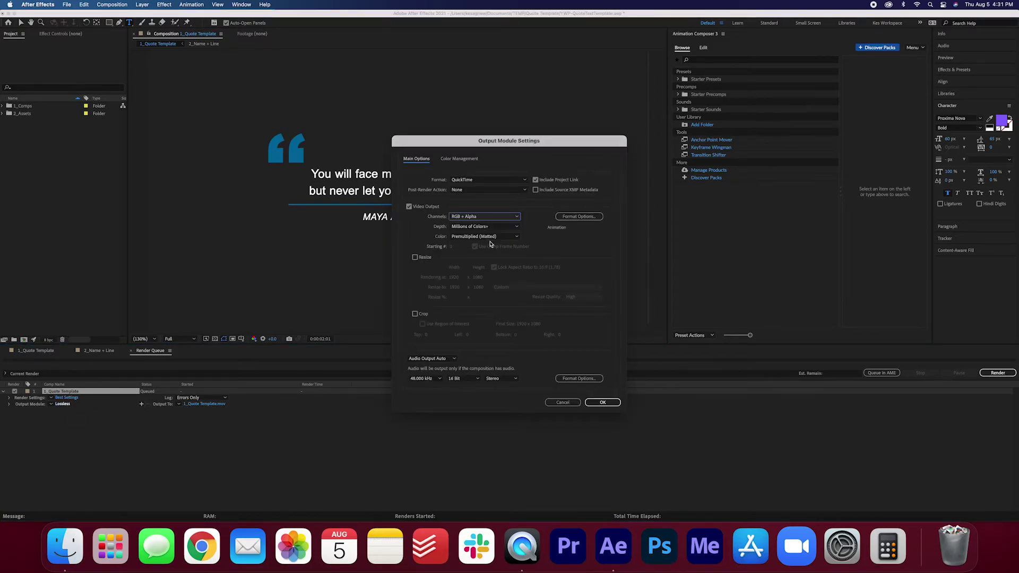
left_click(603, 403)
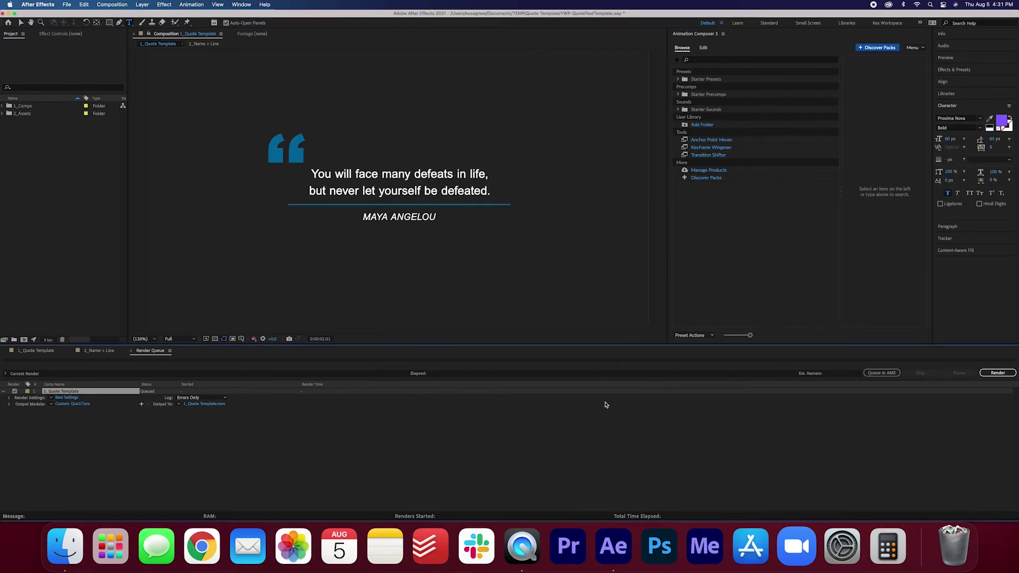
Step: Set the render output to the Desktop as Quote Example.mov
left_click(219, 406)
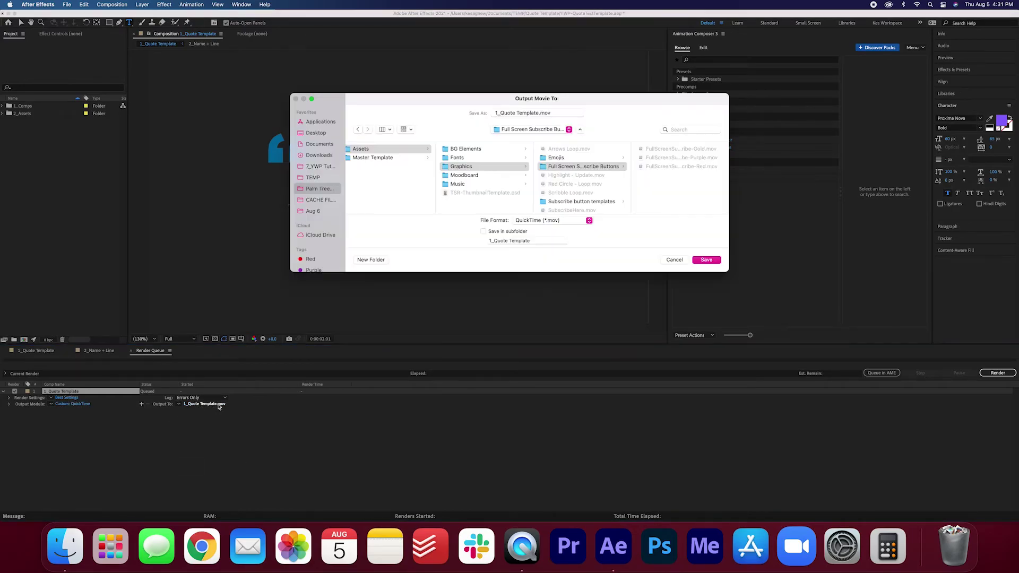
left_click(319, 133)
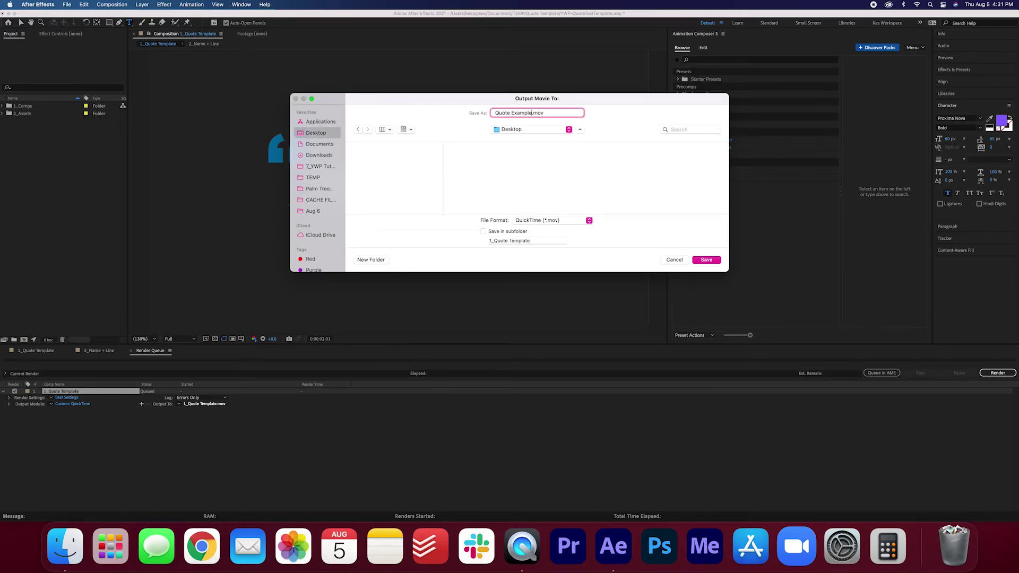
key("Return")
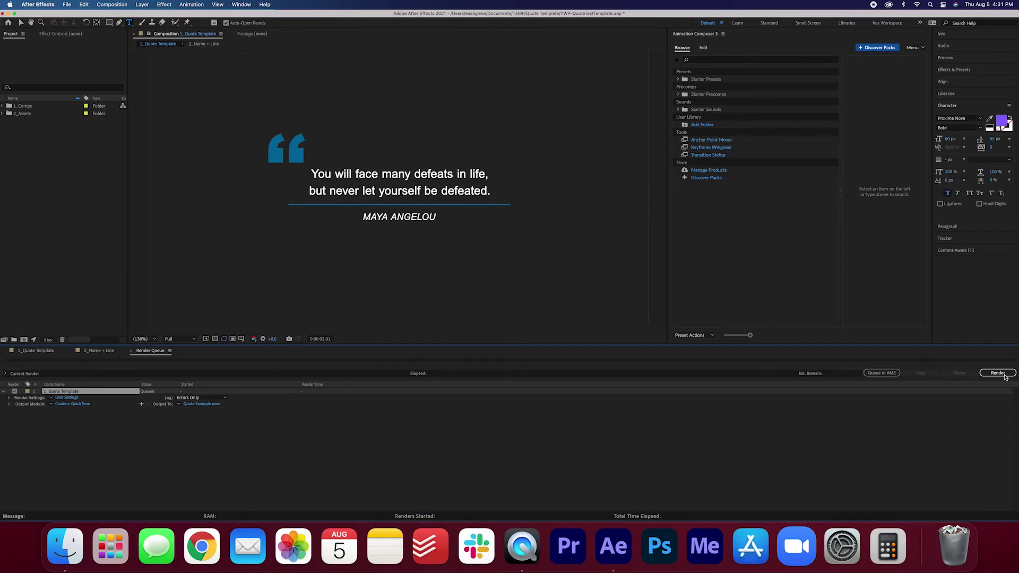
Step: Render the 1_Quote Template composition to Quote Example.mov
left_click(998, 373)
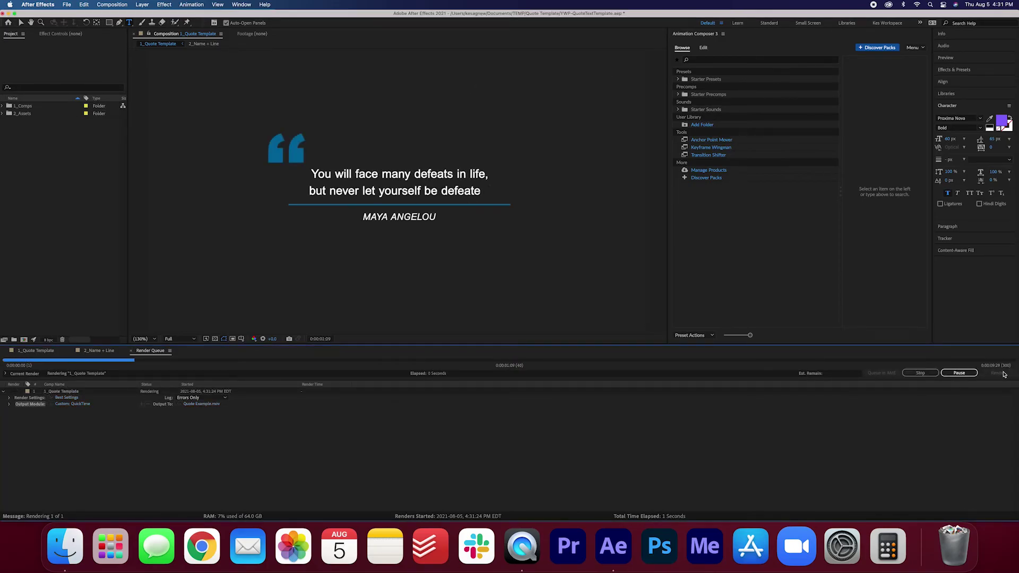